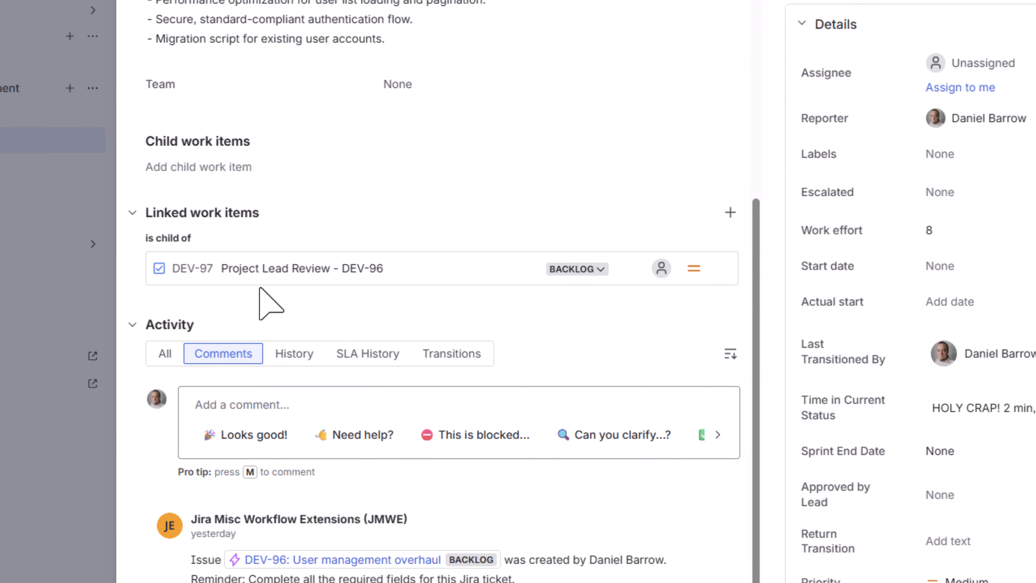
Check the linked work item of DEV-96 and close the issue view
mouse_move(265, 271)
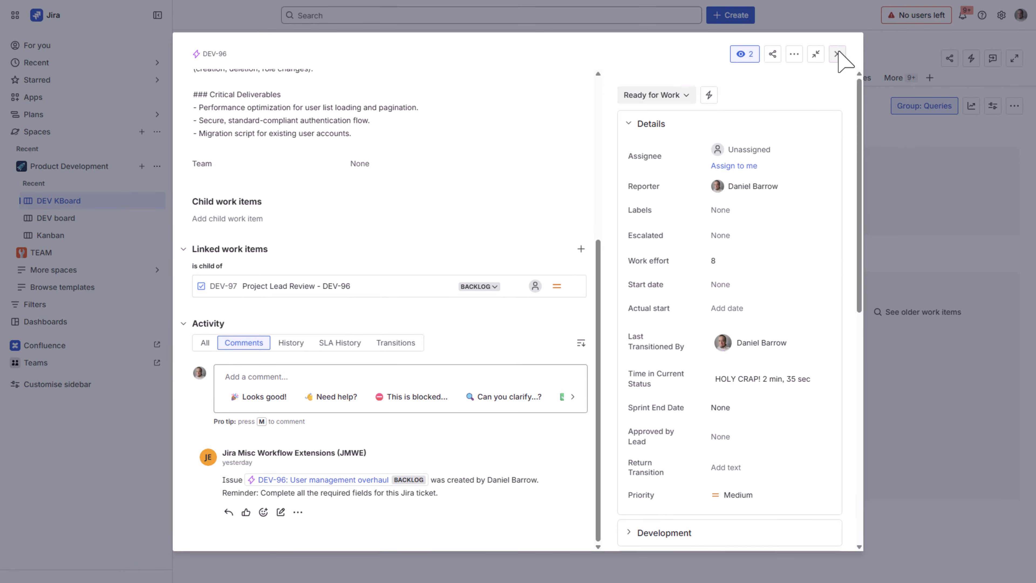
left_click(837, 55)
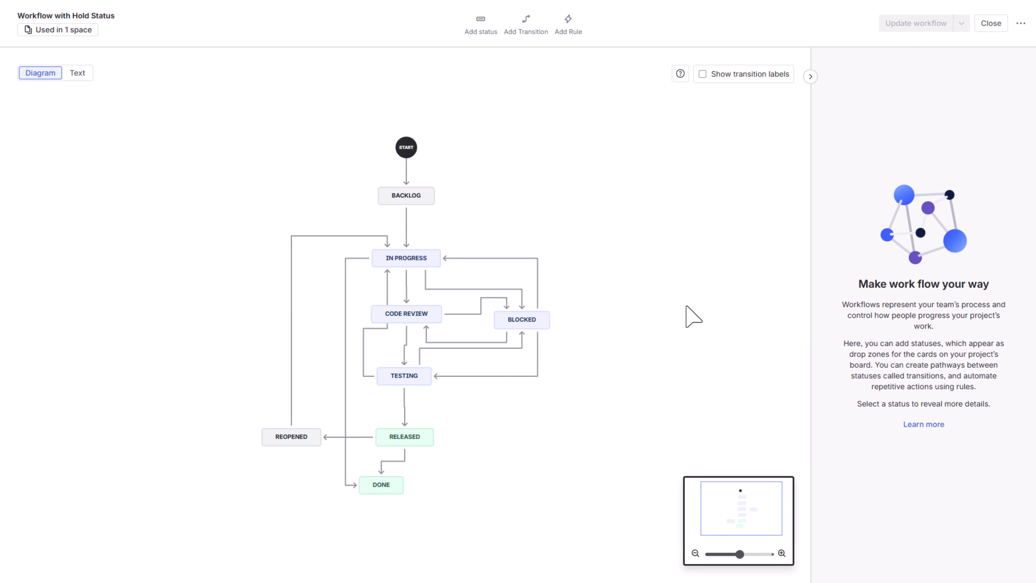
Start adding a Create issue(s) (JMWE app) perform-actions rule to the Create transition into Backlog
left_click(407, 179)
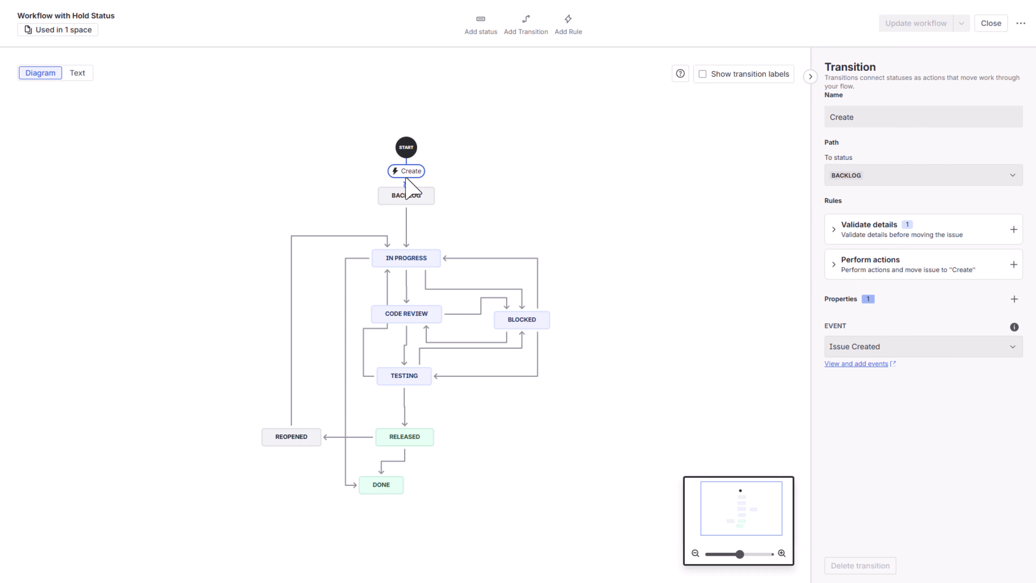
left_click(1012, 264)
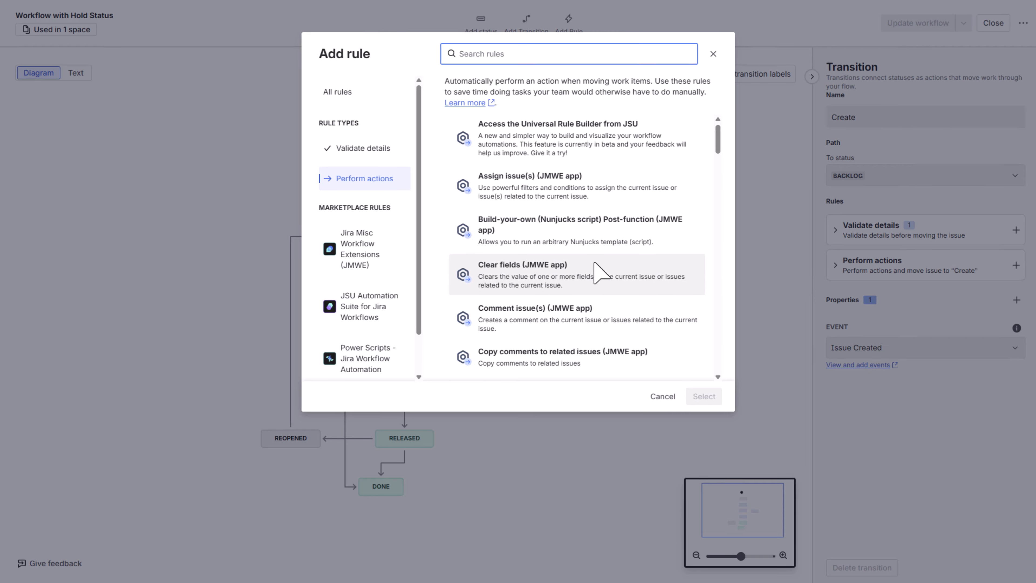
scroll(594, 264, "down", 2)
scroll(671, 363, "down", 2)
left_click(555, 364)
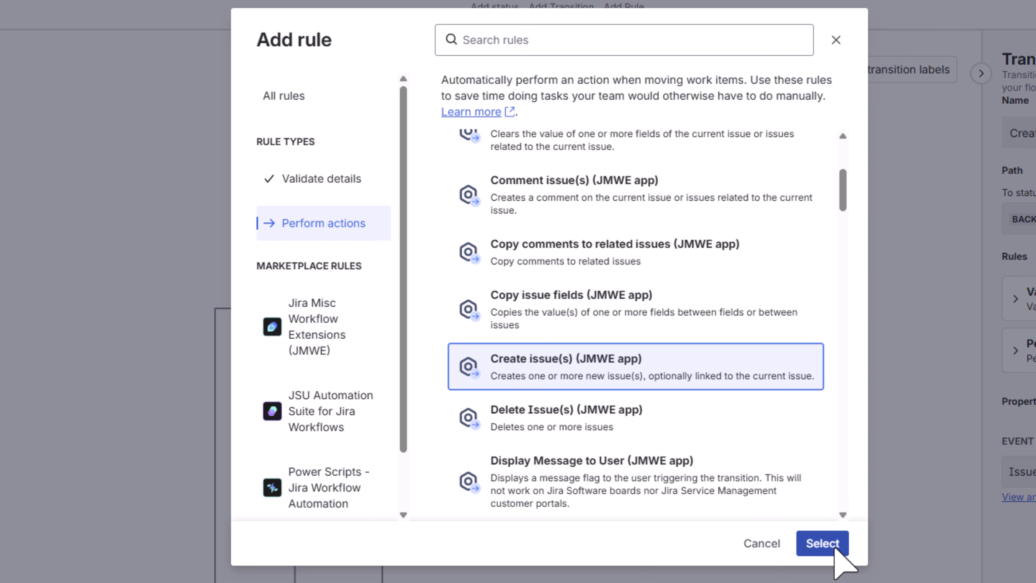
left_click(832, 546)
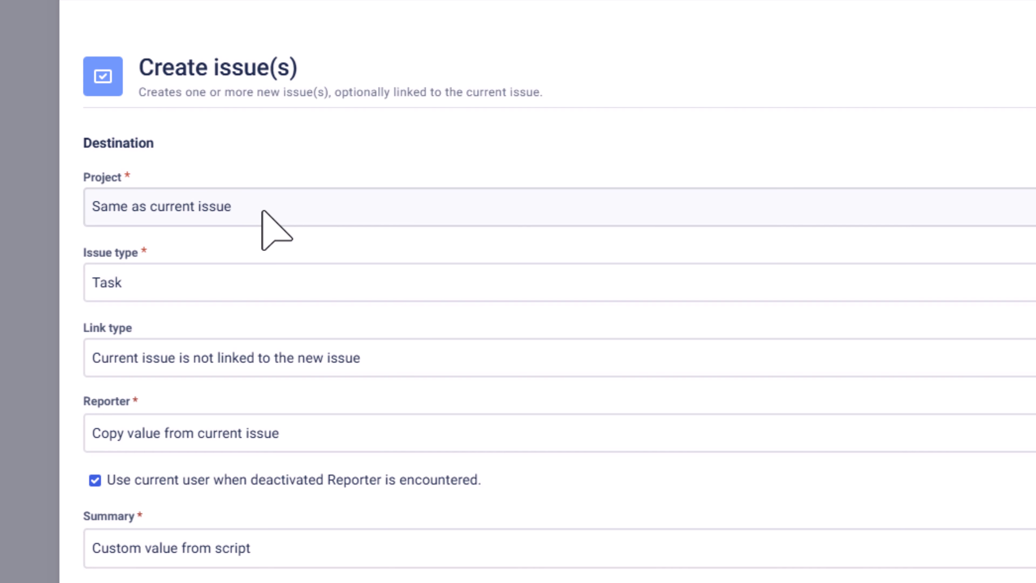
Choose Task as the new issue's type and set its link type to "is child of"
left_click(190, 290)
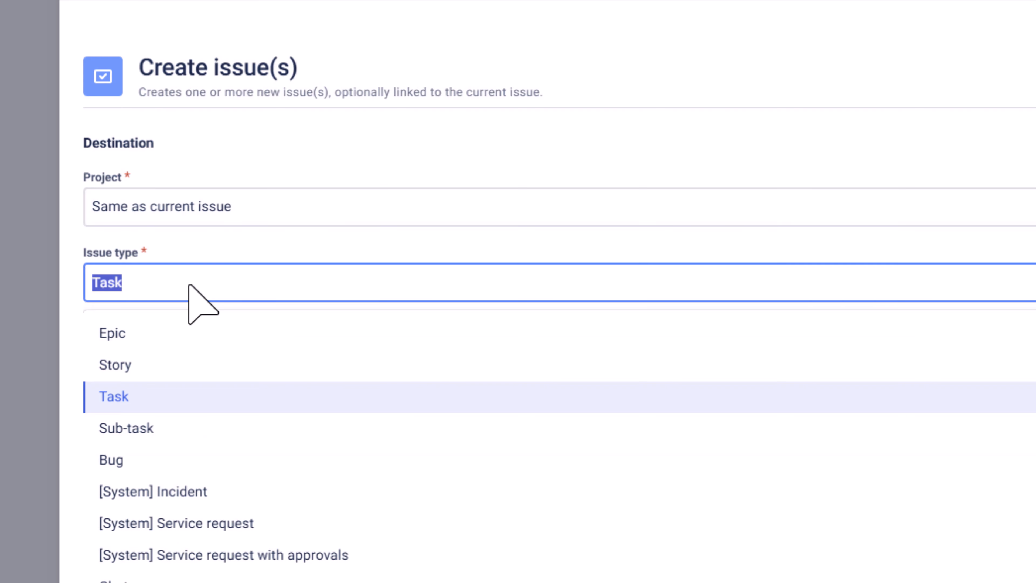
left_click(130, 395)
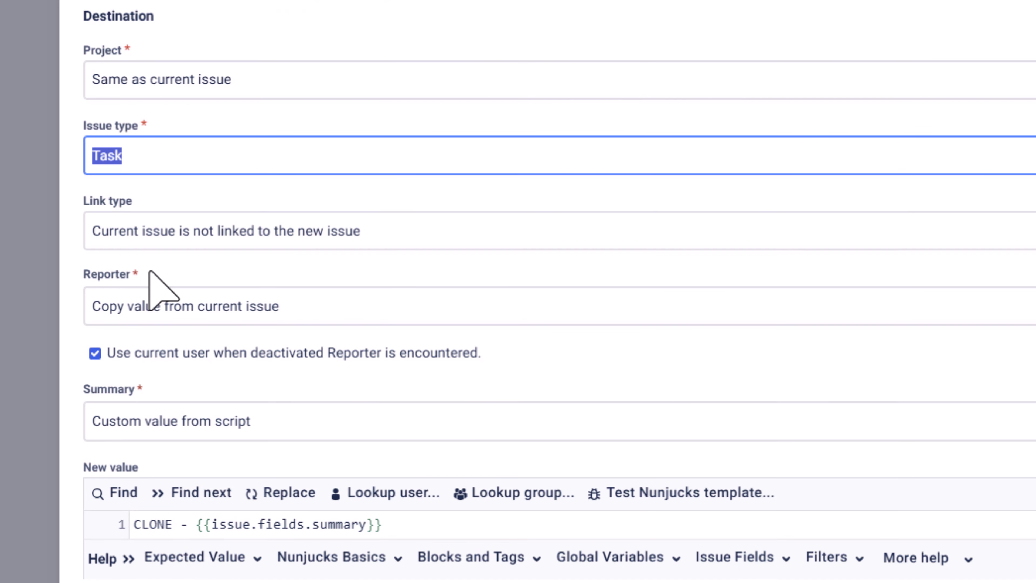
left_click(284, 244)
scroll(272, 361, "down", 10)
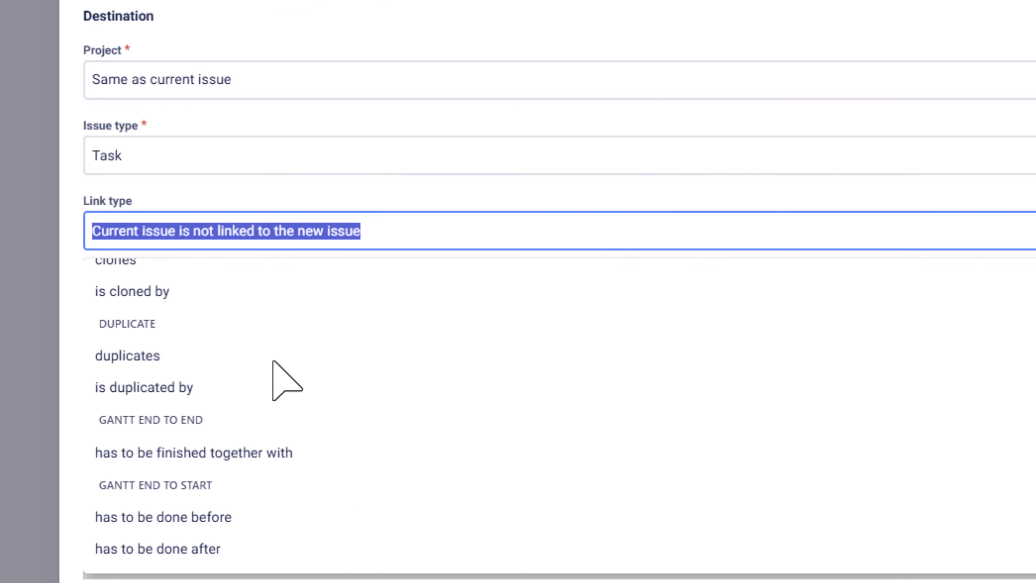
scroll(273, 361, "down", 2)
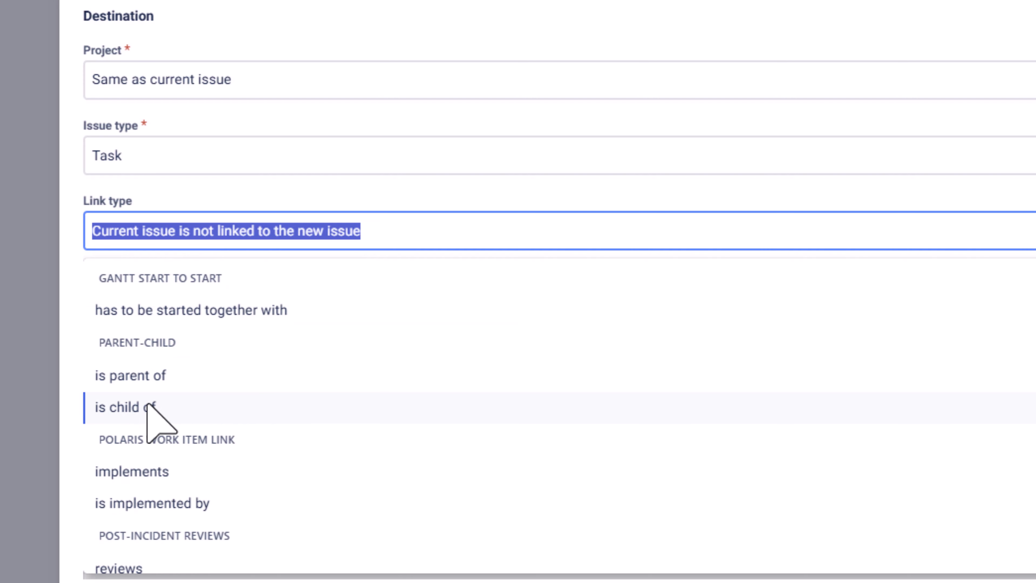
left_click(151, 408)
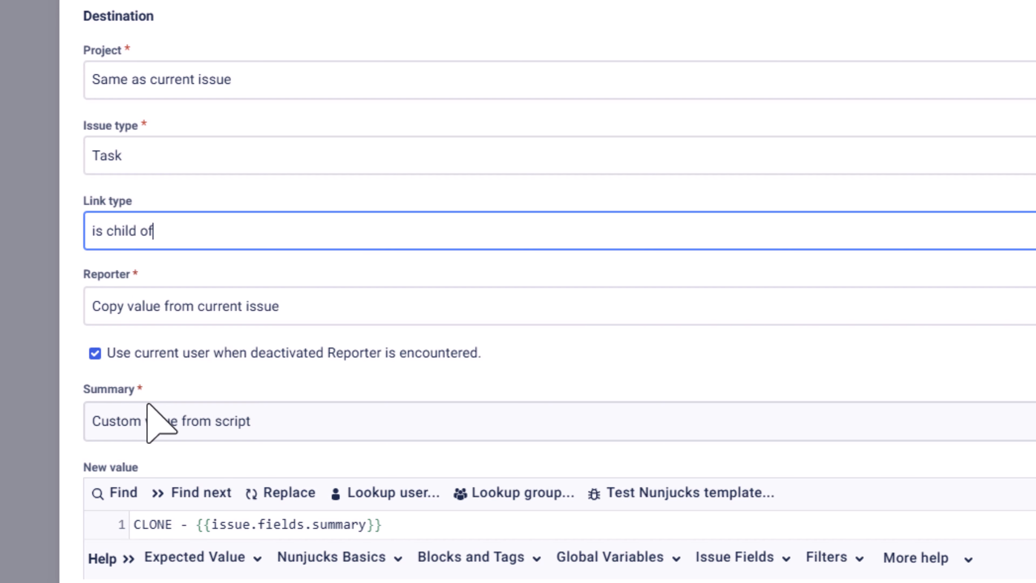
Replace the Summary script's value with "Project Lead Review - "
scroll(451, 359, "down", 2)
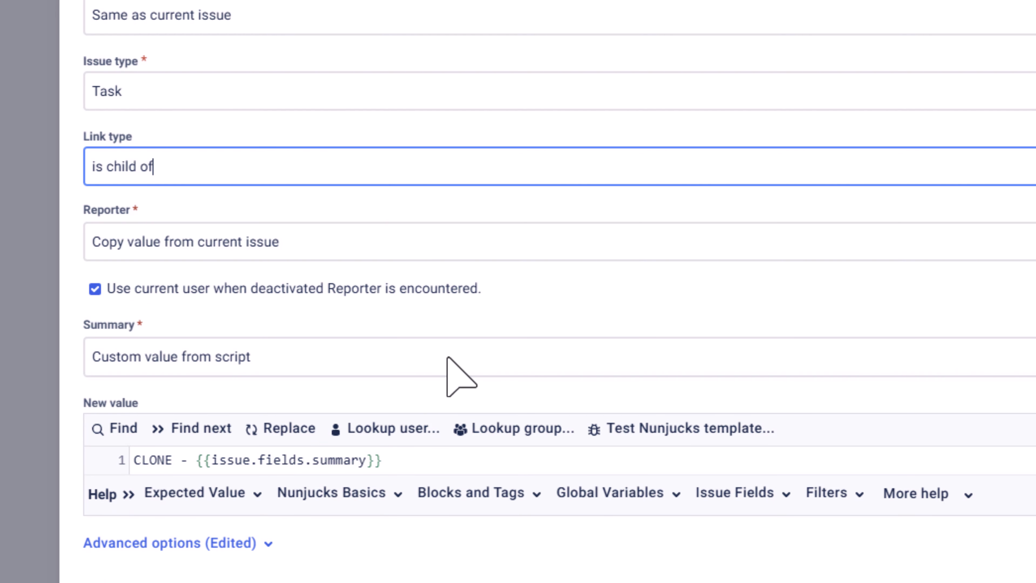
left_click_drag(414, 463, 98, 447)
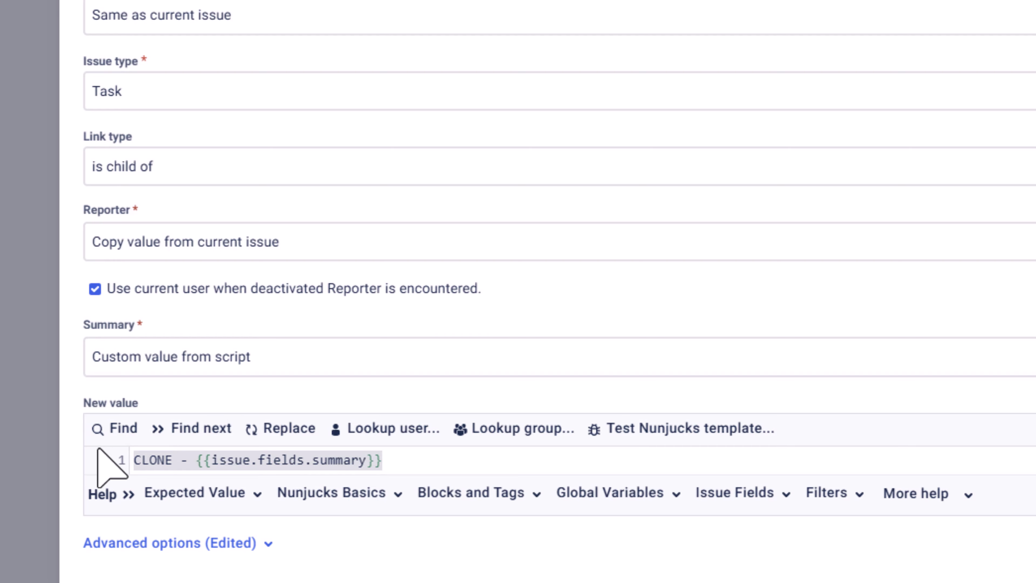
type("Project ")
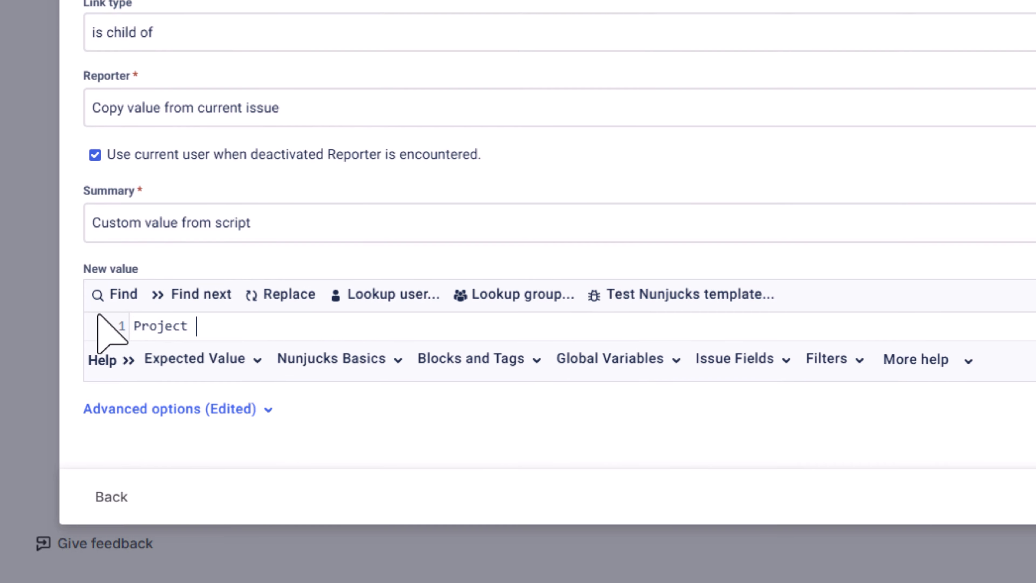
type("Lead Review -")
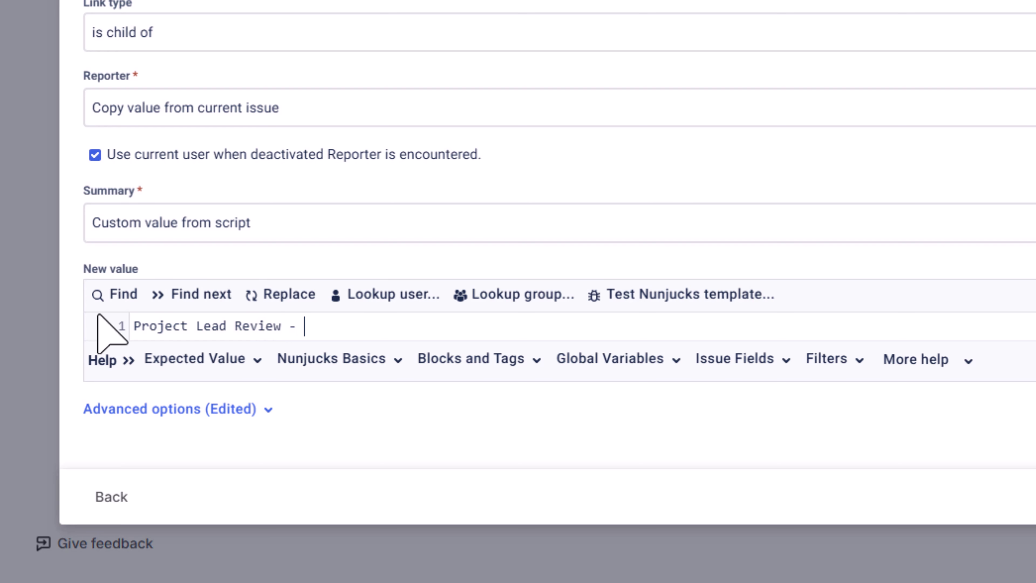
Append the current issue's Key field to the Summary script as {{ issue.fields.issuekey }}
left_click(747, 372)
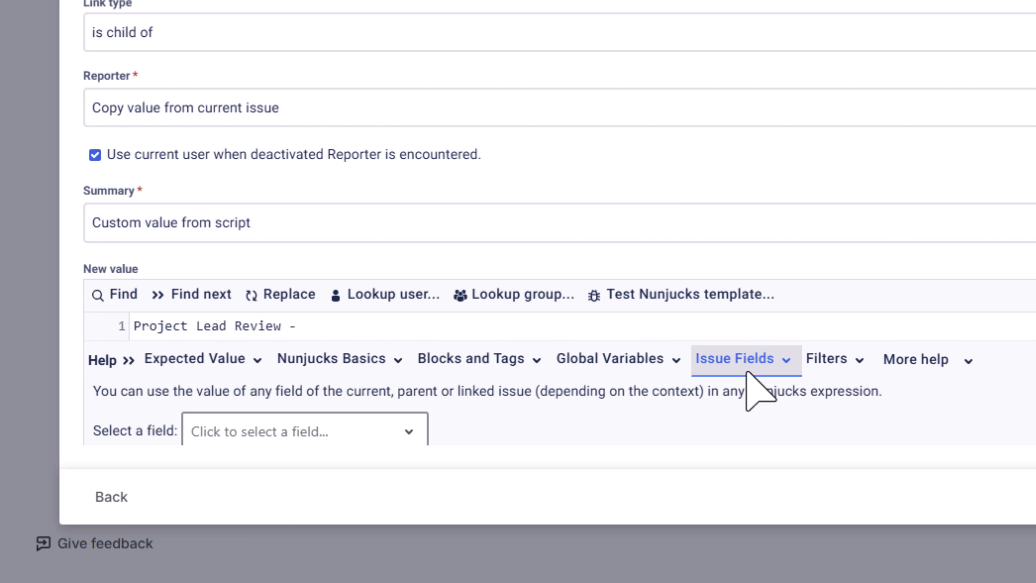
scroll(747, 372, "down", 5)
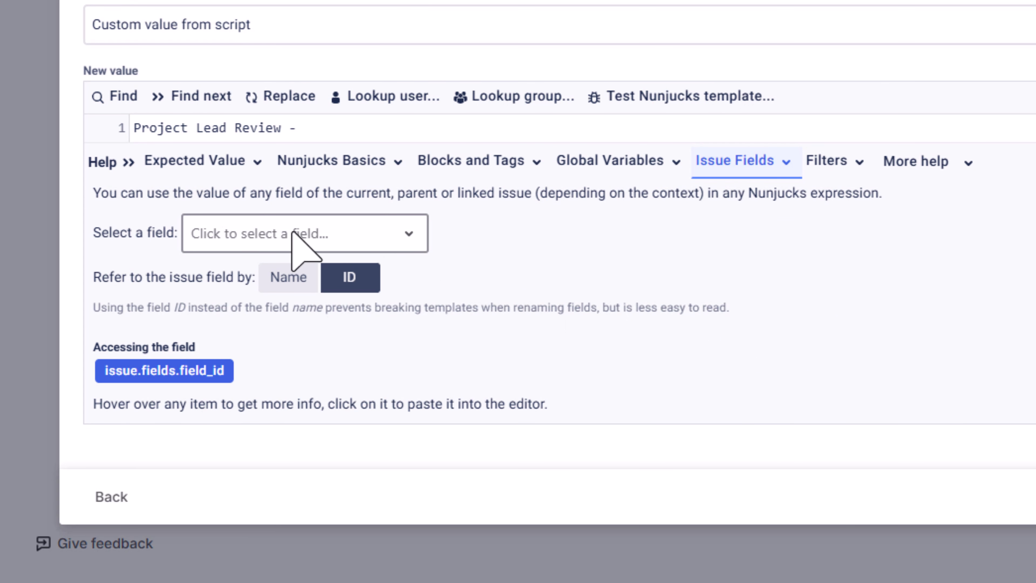
left_click(292, 232)
type("Key")
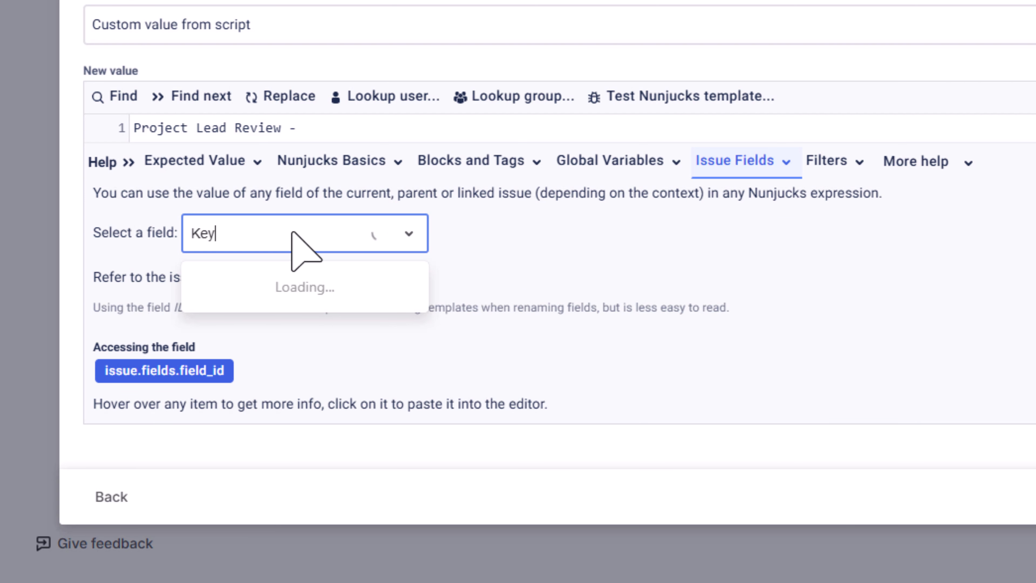
left_click(230, 290)
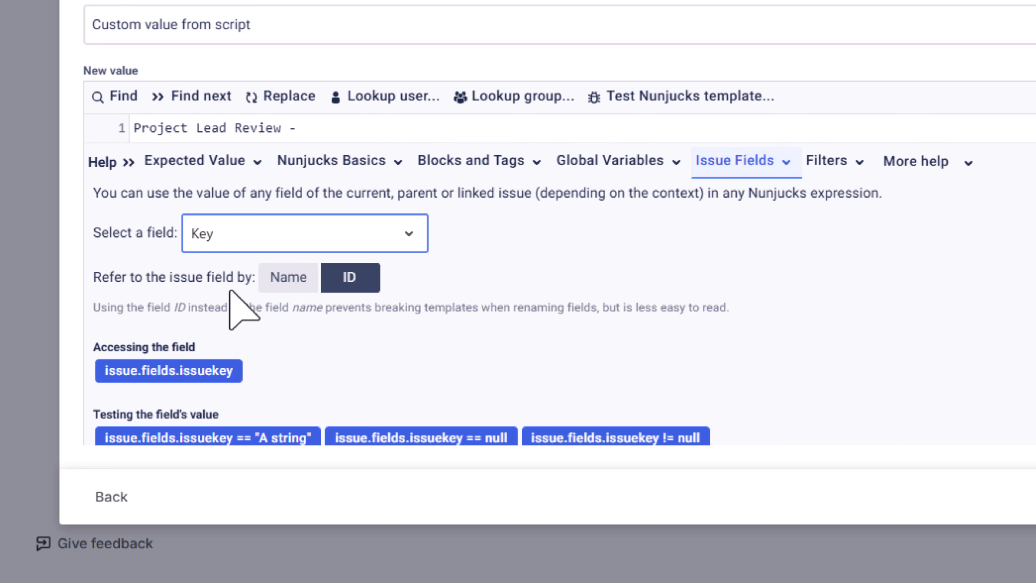
left_click(178, 377)
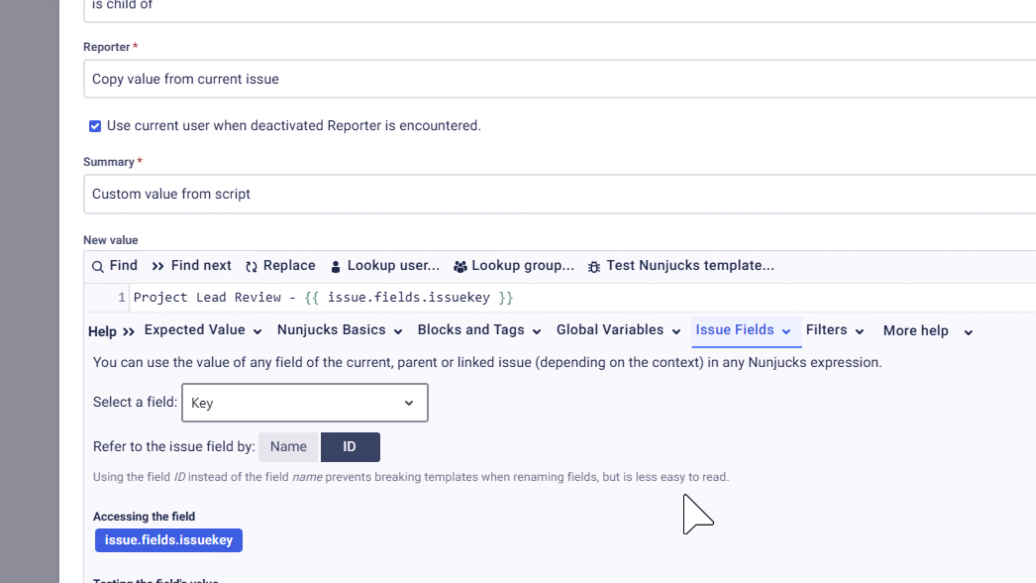
Make the post-function run only if the issue type is "Epic" and customfield_10261 is at least 8, and add the rule
scroll(685, 496, "down", 5)
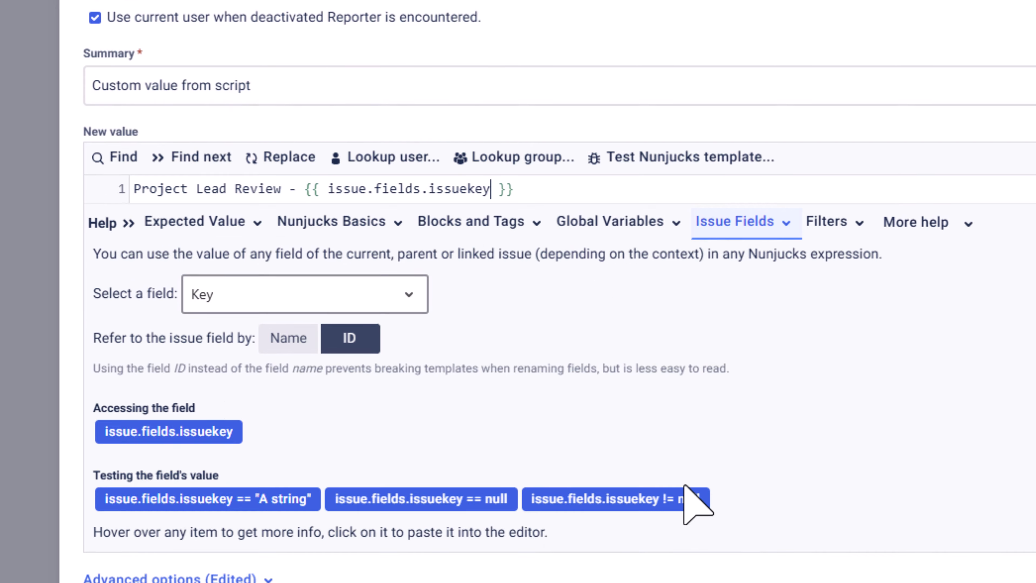
left_click(217, 411)
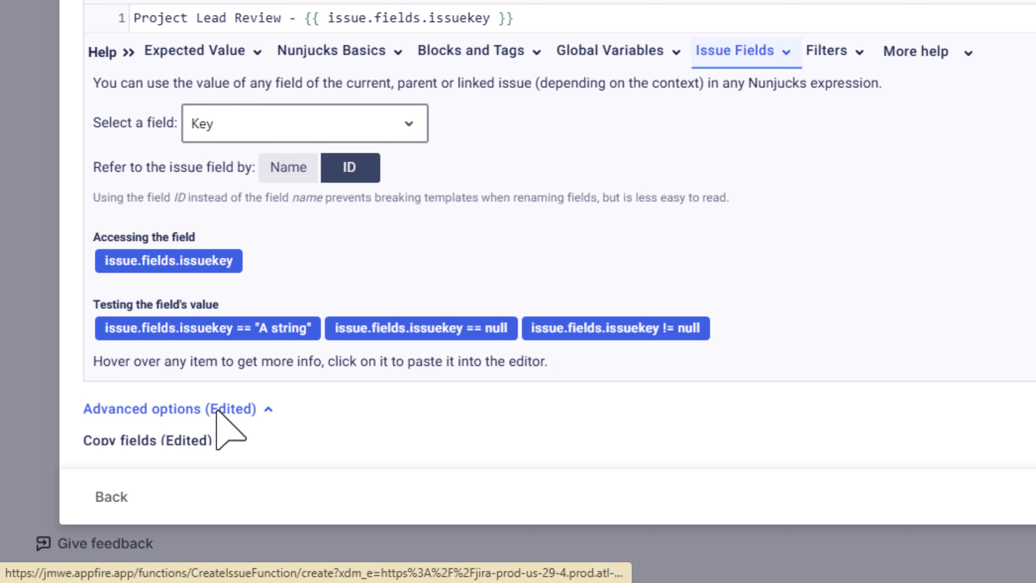
scroll(463, 439, "down", 3)
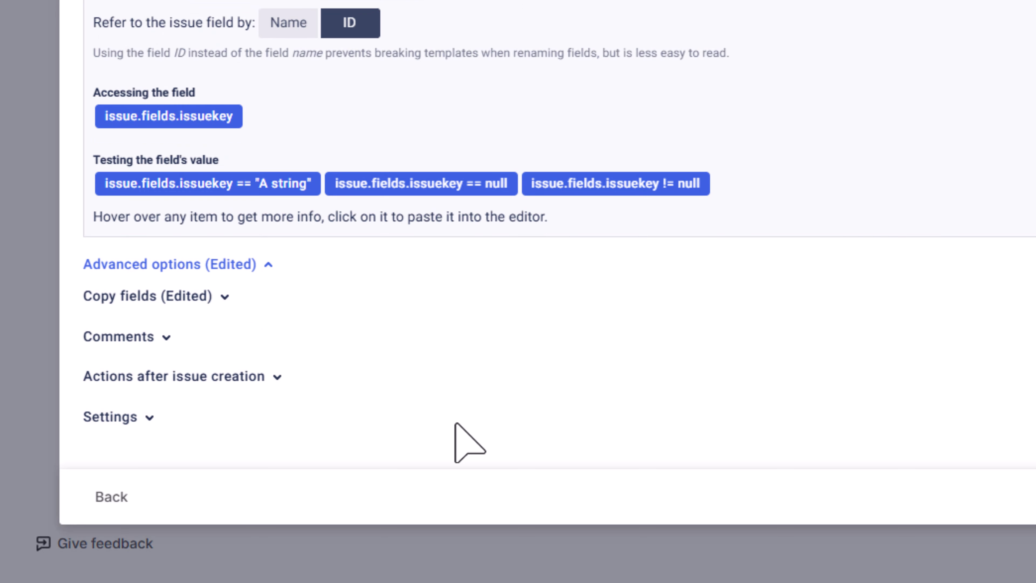
left_click(116, 418)
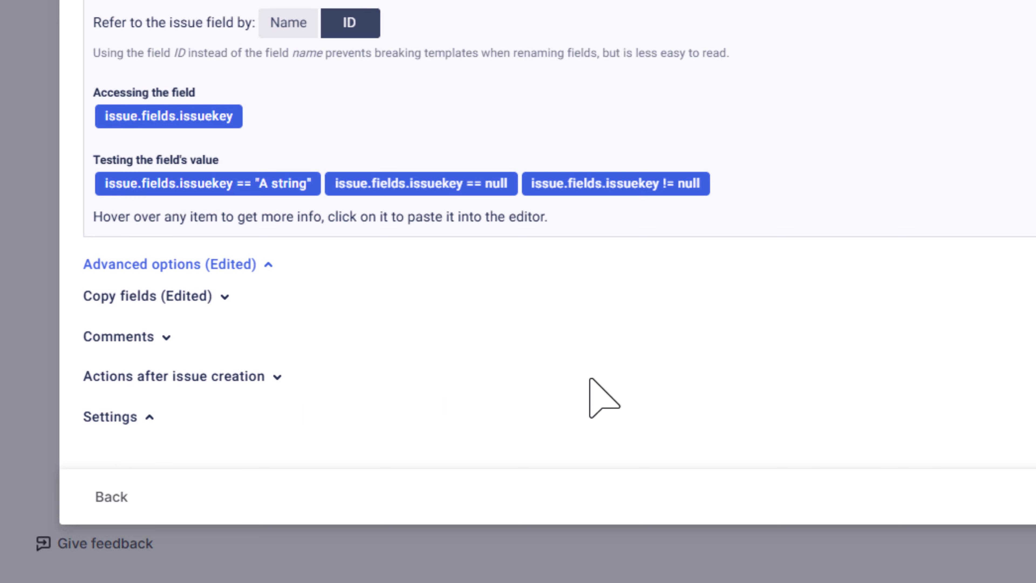
scroll(590, 382, "down", 3)
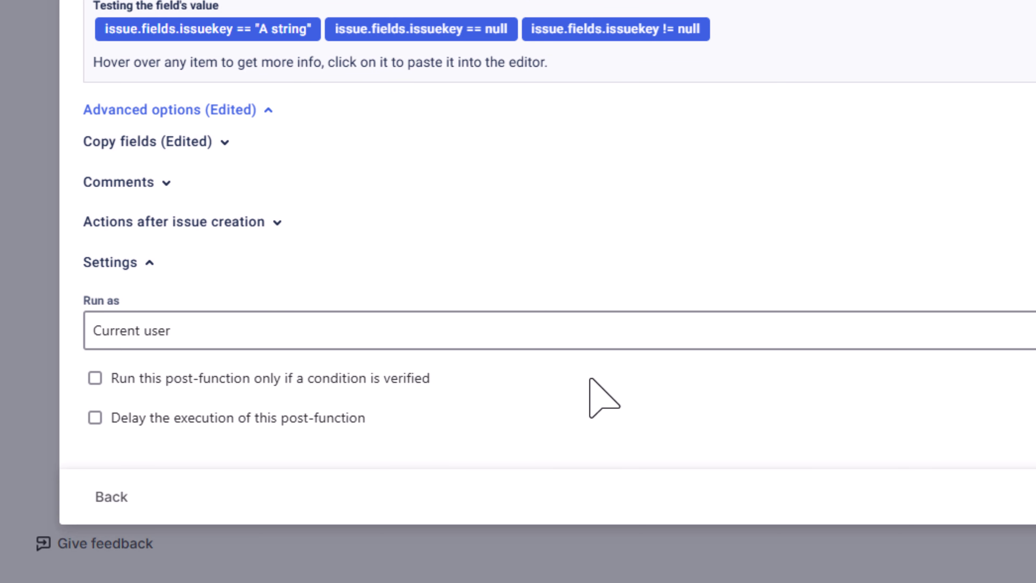
left_click(97, 378)
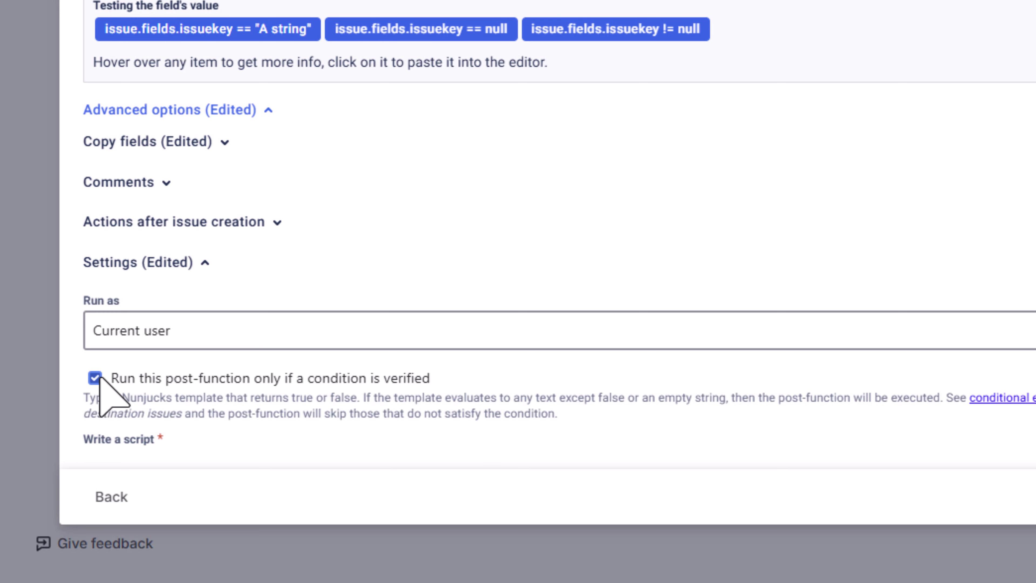
scroll(501, 380, "down", 4)
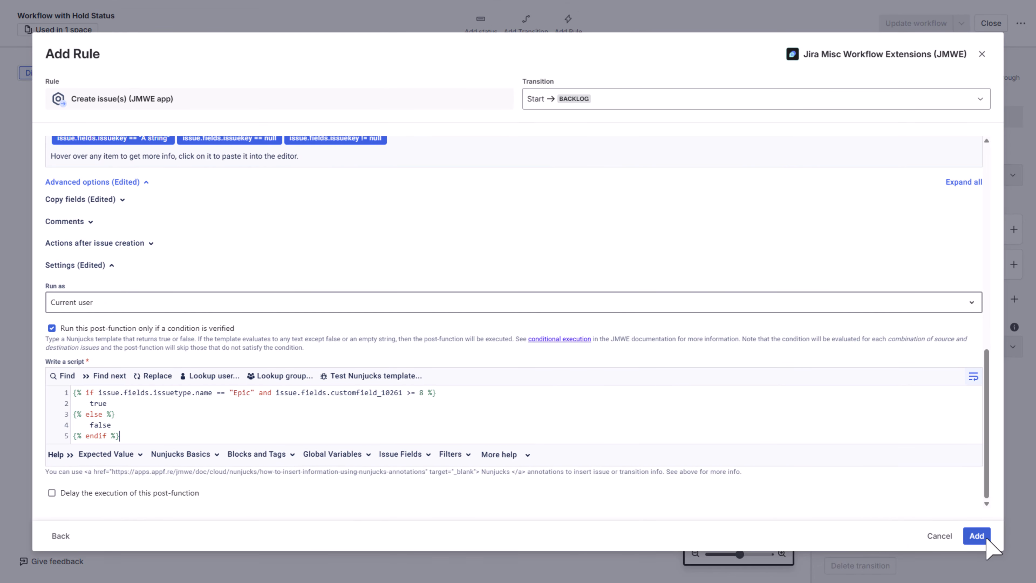
left_click(977, 536)
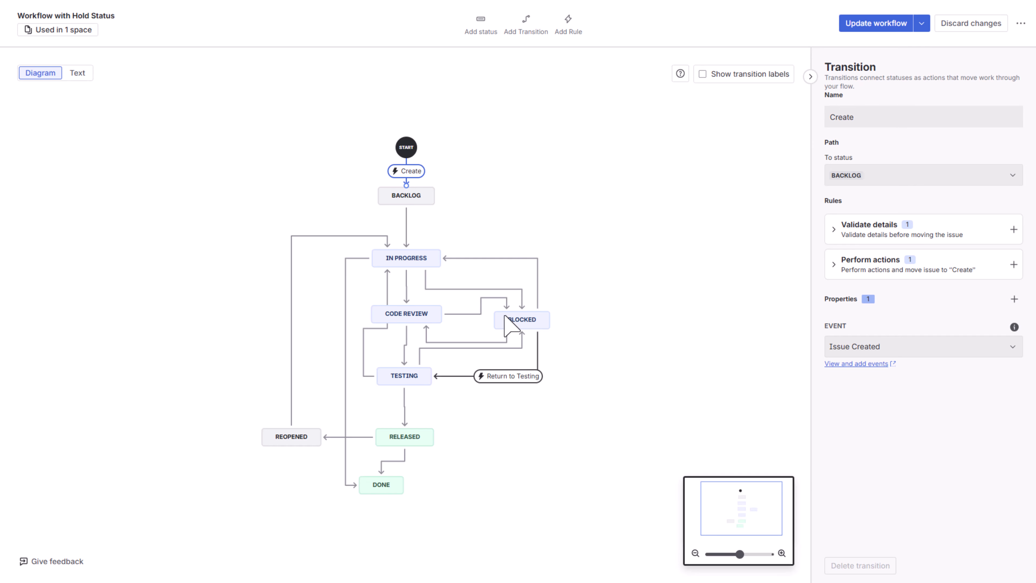
Start adding a Field Required Validator (JMWE app) to the Work Begun transition from Backlog to In Progress
left_click(406, 227)
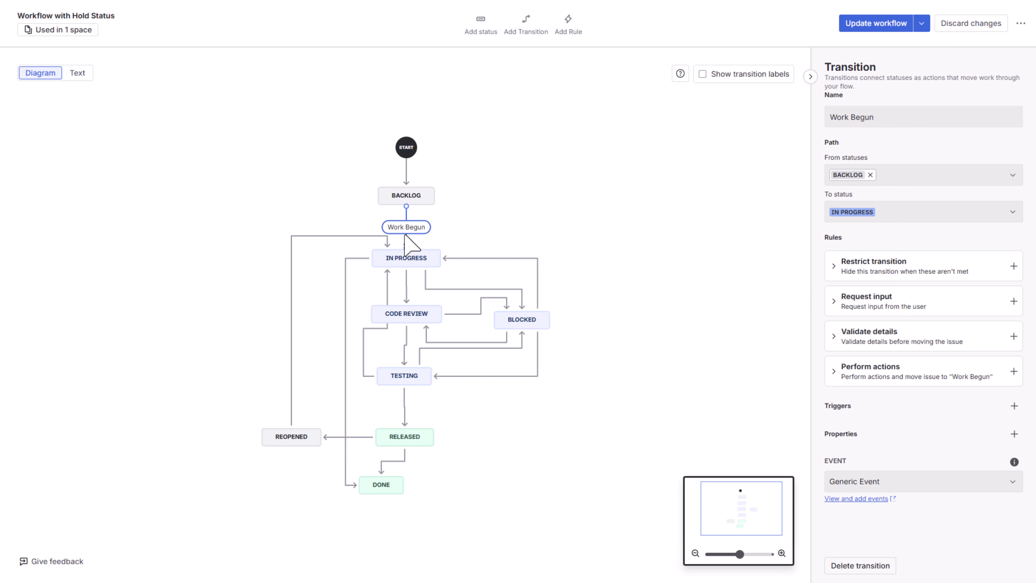
left_click(1013, 266)
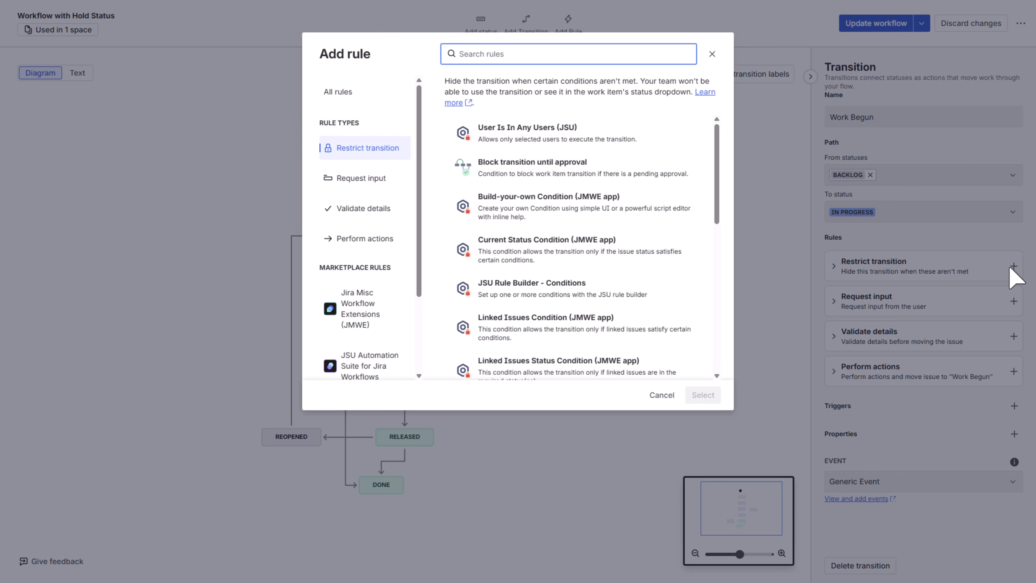
left_click(356, 209)
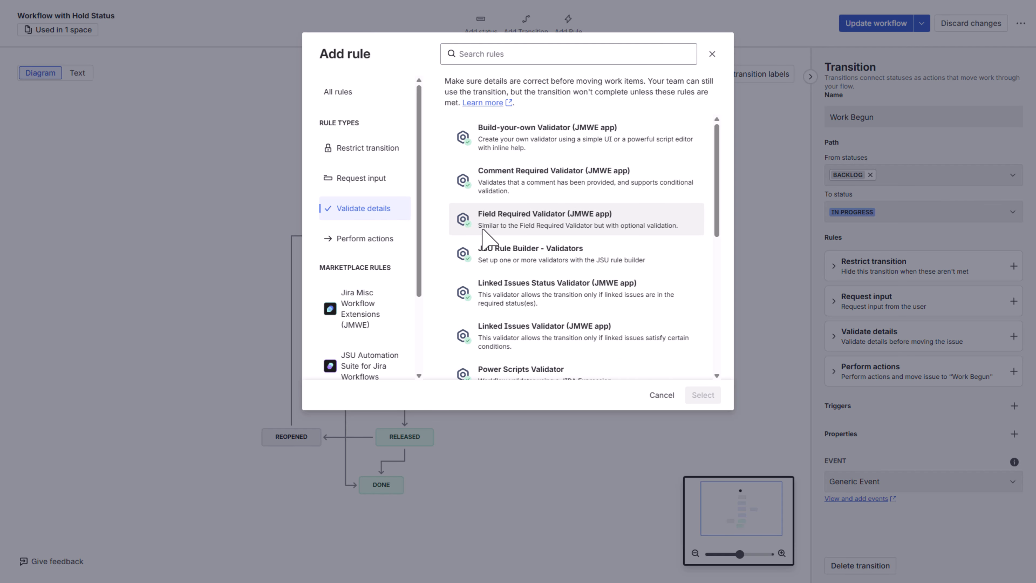
left_click(492, 229)
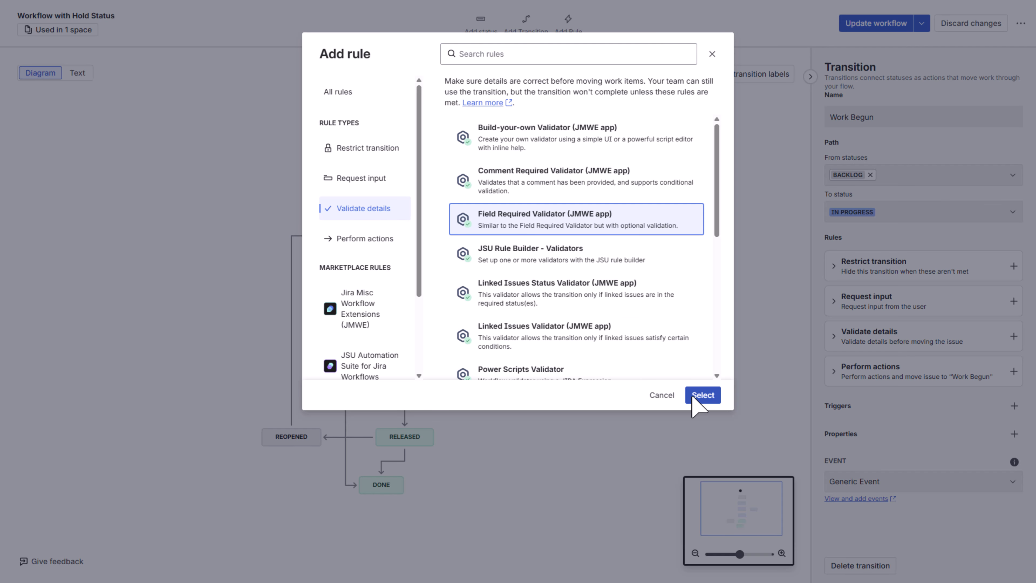
left_click(703, 395)
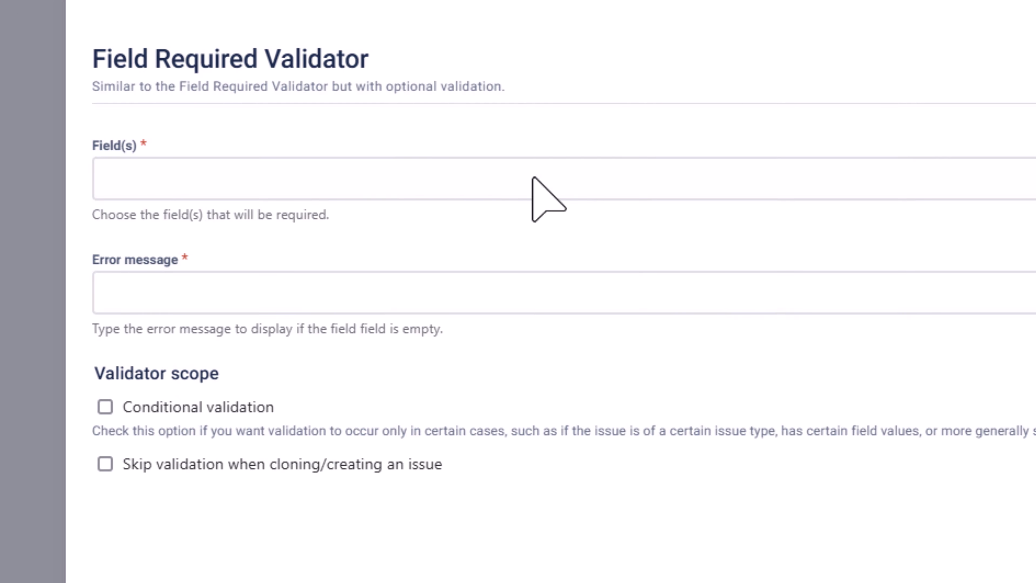
Make the Approved by Lead field required, with the error message "Large items require approval by Project Lead."
left_click(162, 178)
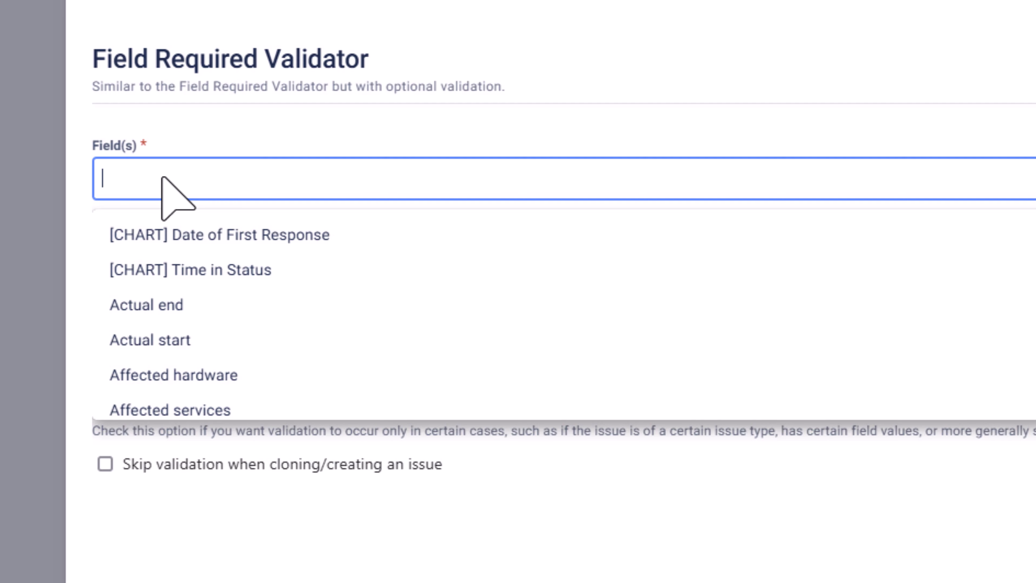
type("Appr")
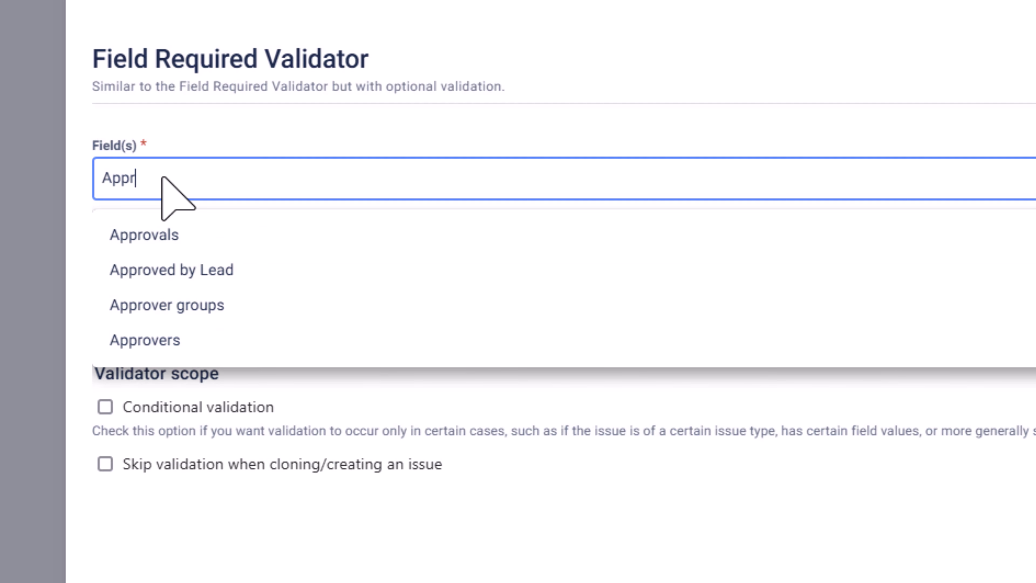
left_click(190, 268)
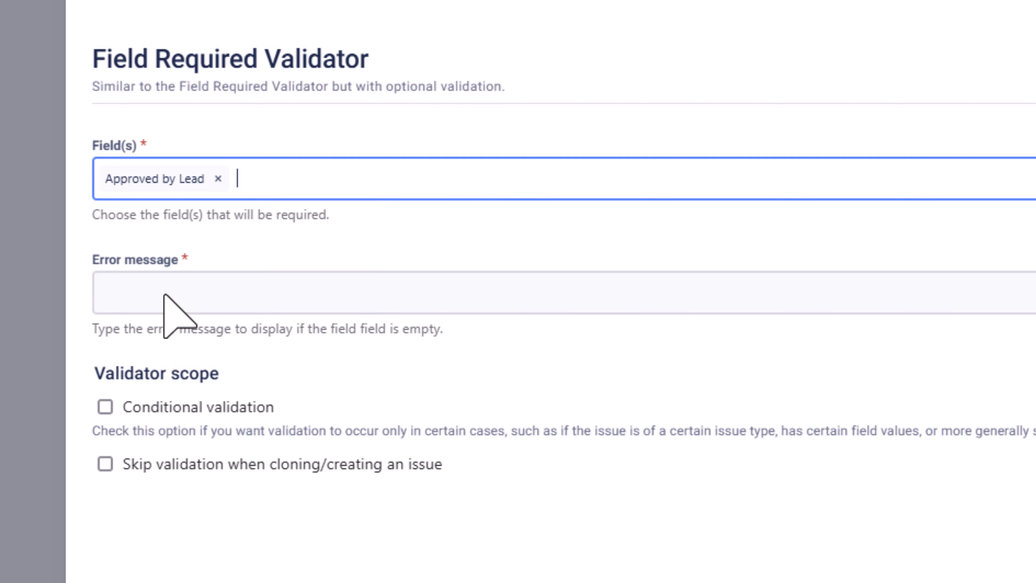
left_click(165, 294)
type("Large it")
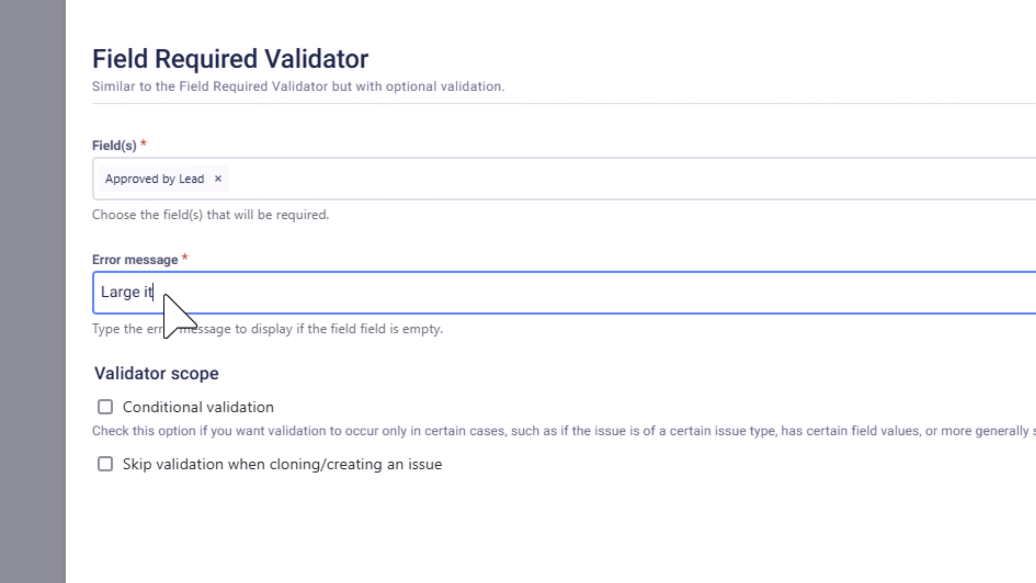
type("ems require appro")
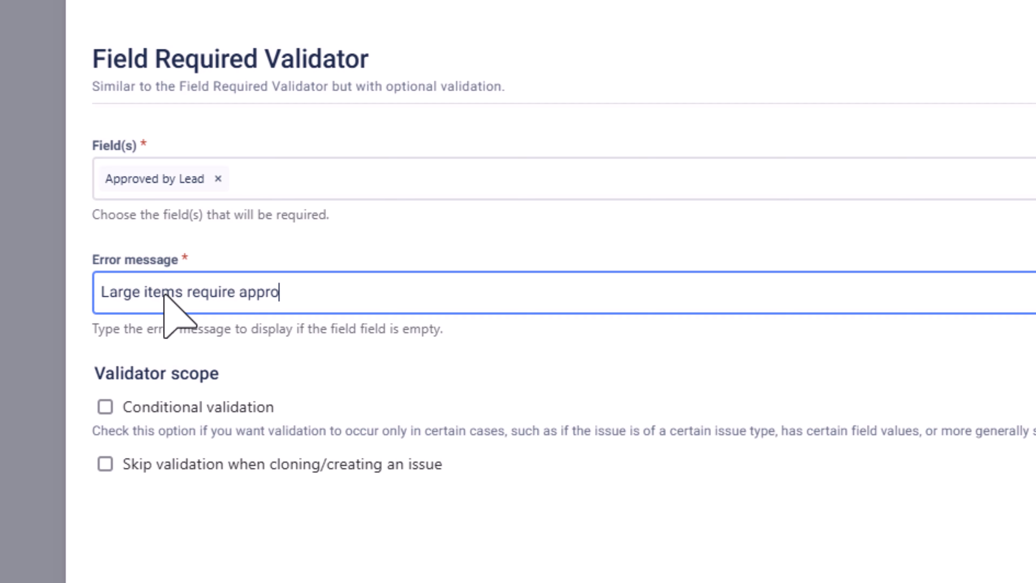
type("val by Project Lead.")
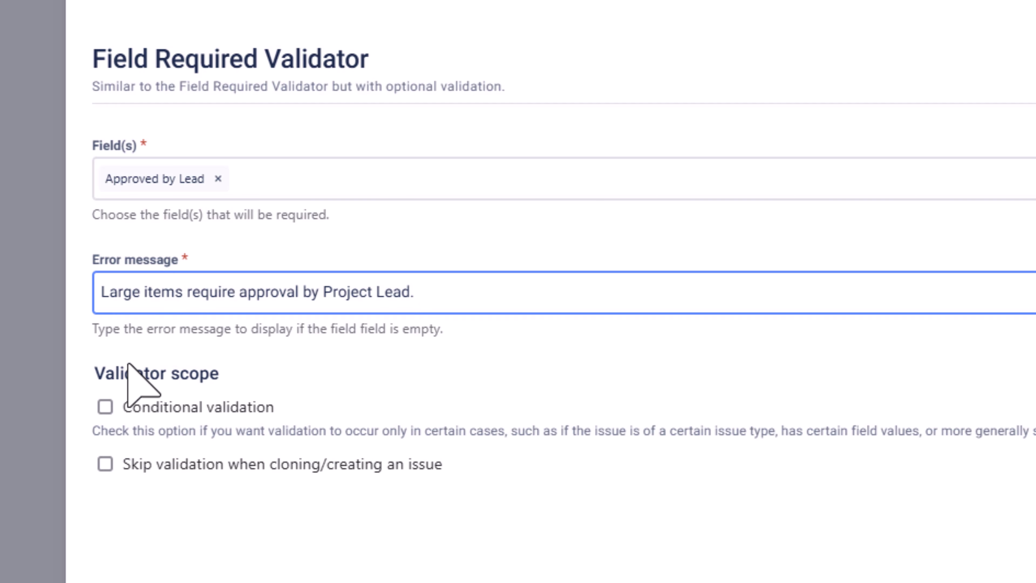
Add the validator with a pasted conditional if/else expression returning true for issue type "Epic" with customfield_10261 >= 8, and update the workflow
left_click(105, 407)
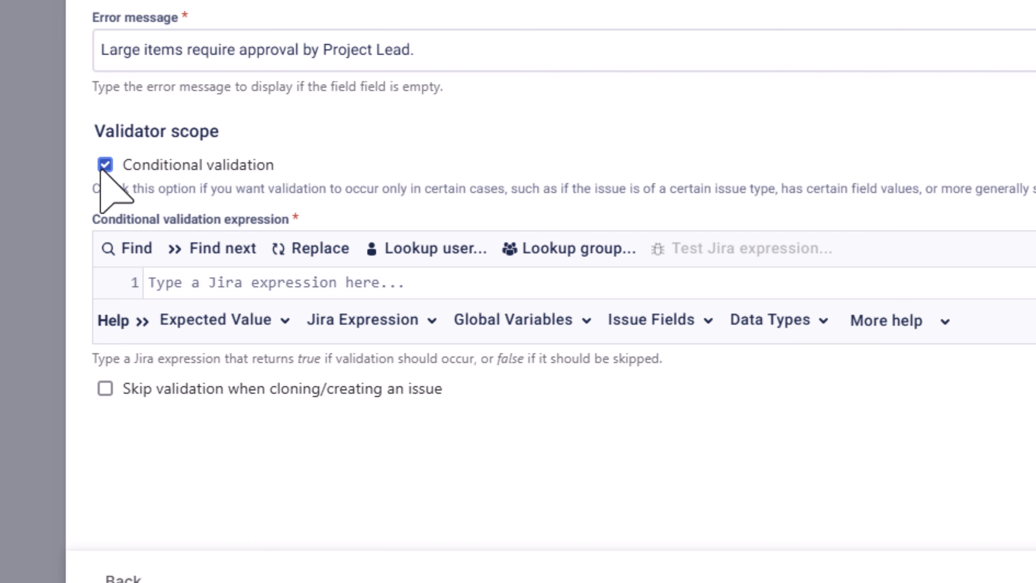
left_click(340, 289)
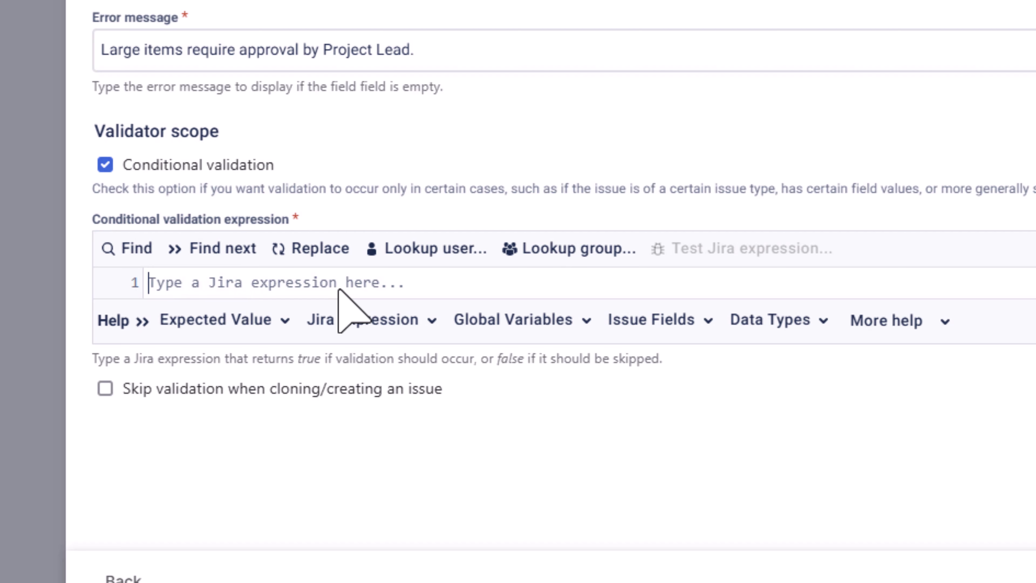
type("{% if issue.fields.issuetype.name == \"Epic\" and issue.fields.customfield_10261 >= 8 %}     true {% else %}     false {% endif %}")
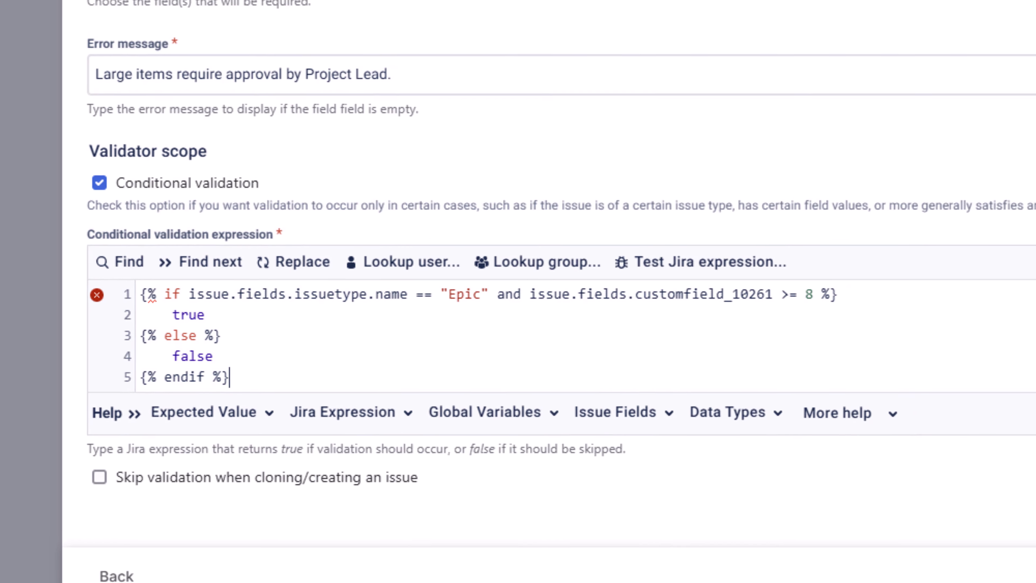
left_click(977, 536)
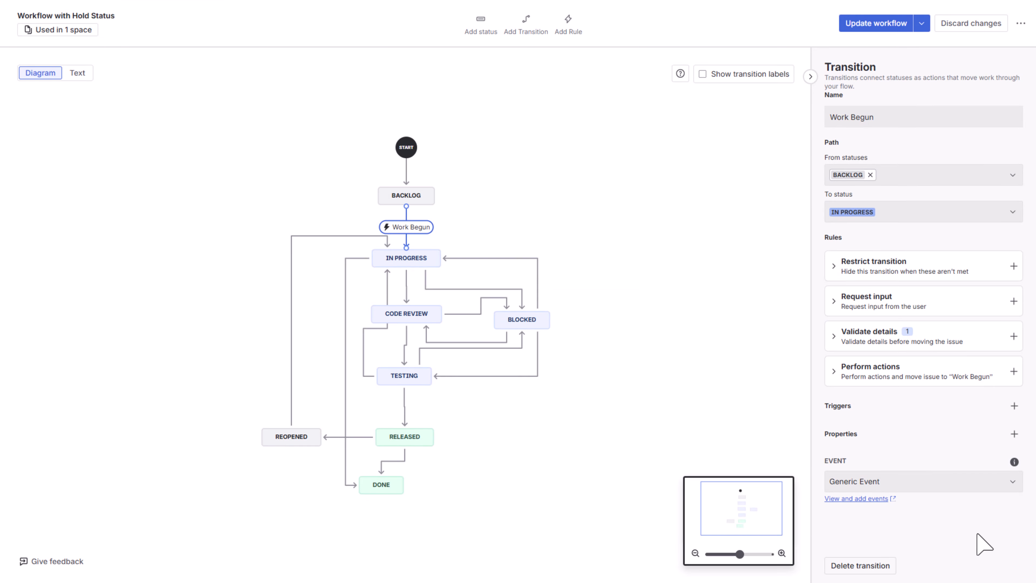
left_click(886, 25)
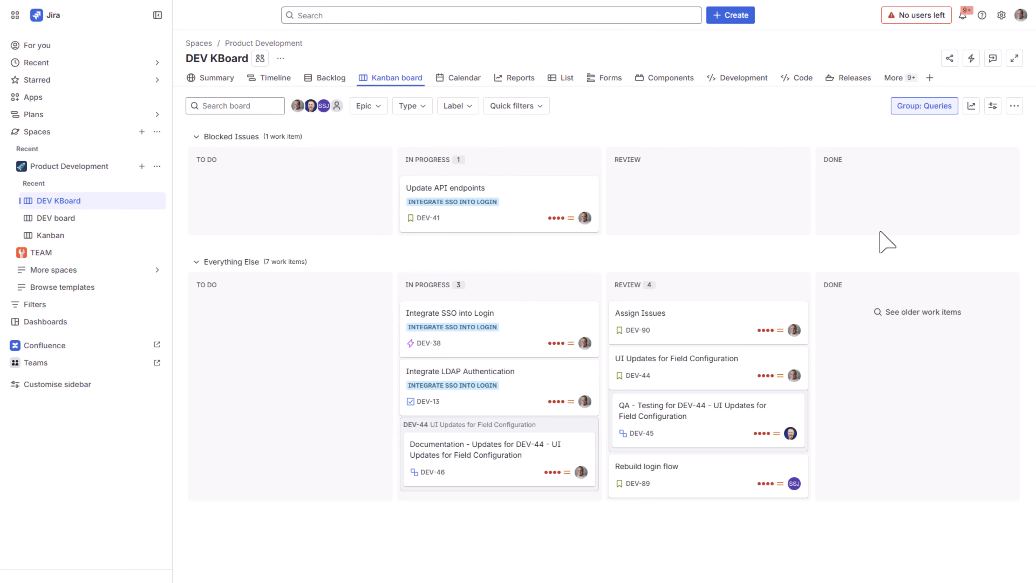
Create an Epic in Product Development (DEV) with the summary "User management overhaul" and a Work effort of 8
left_click(729, 17)
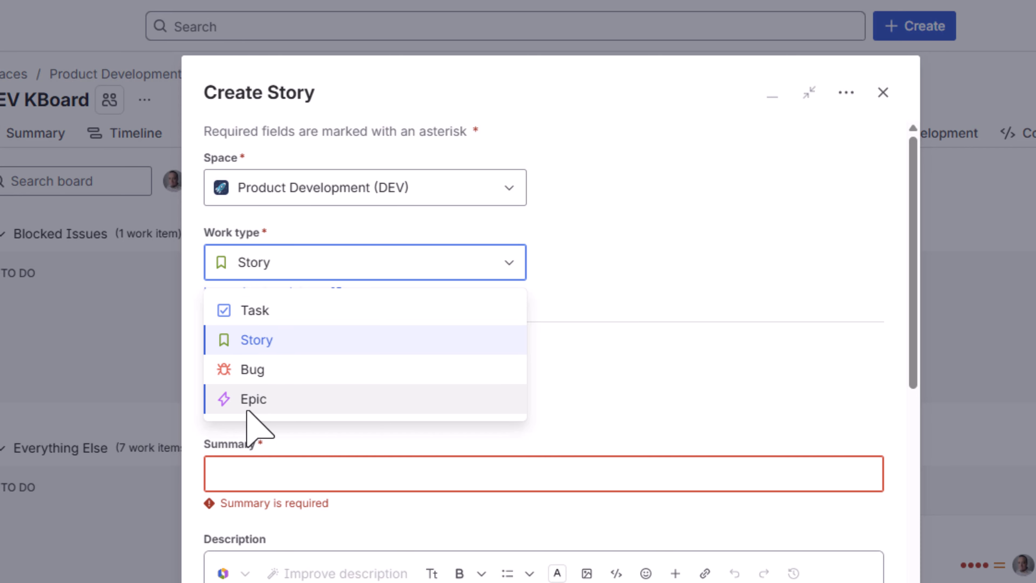
left_click(278, 404)
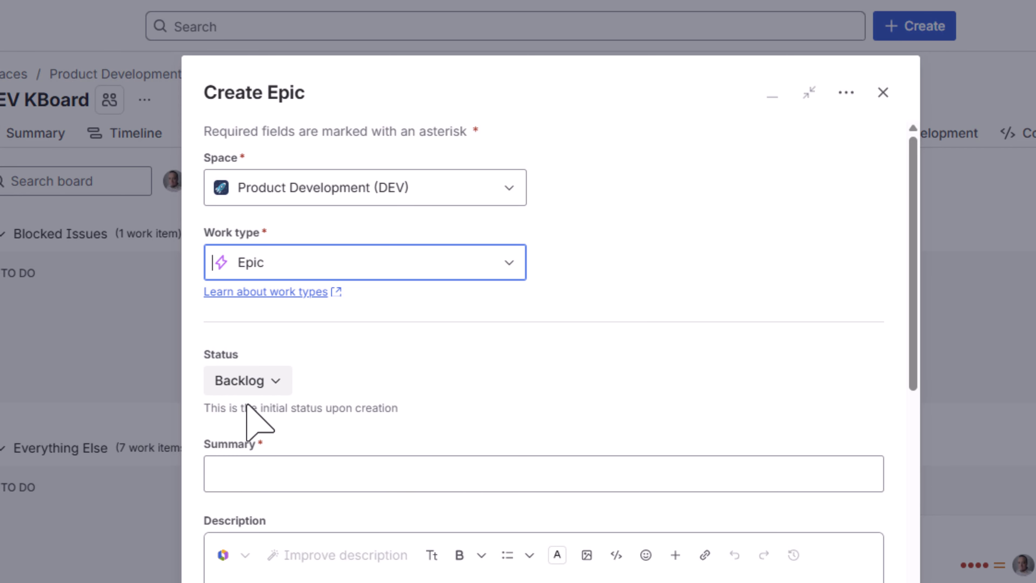
left_click(248, 481)
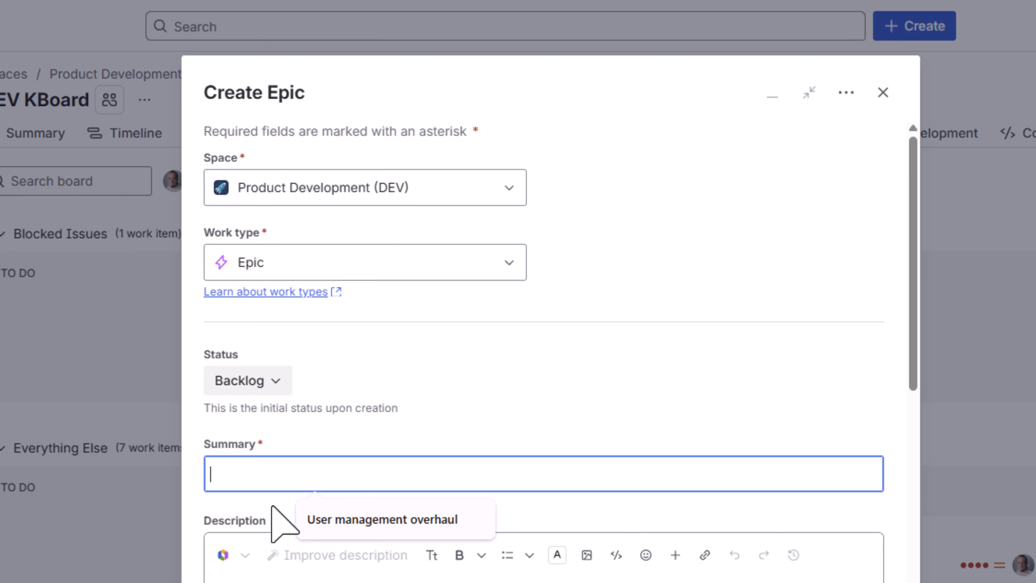
type("User management overhaul")
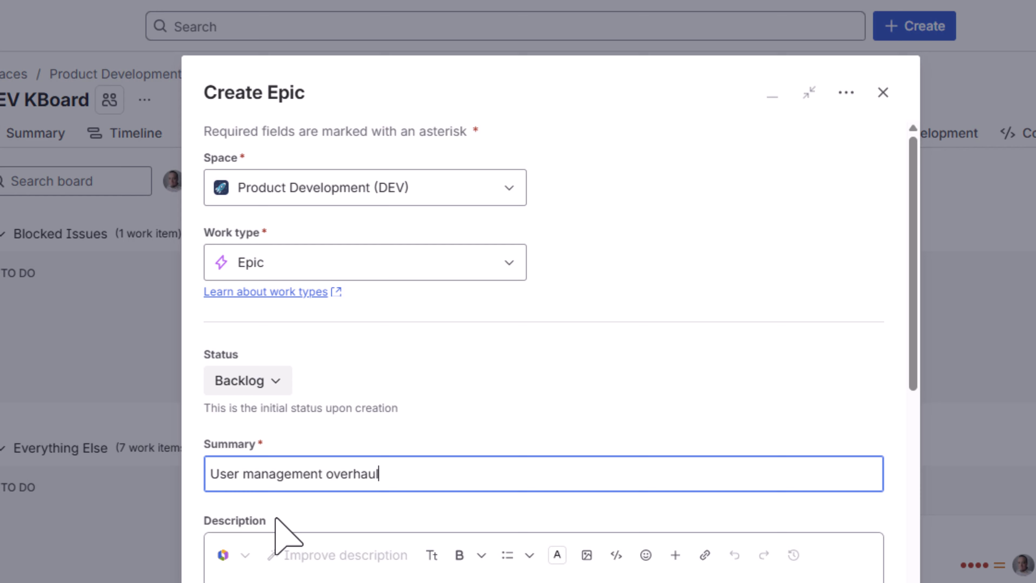
scroll(276, 519, "down", 8)
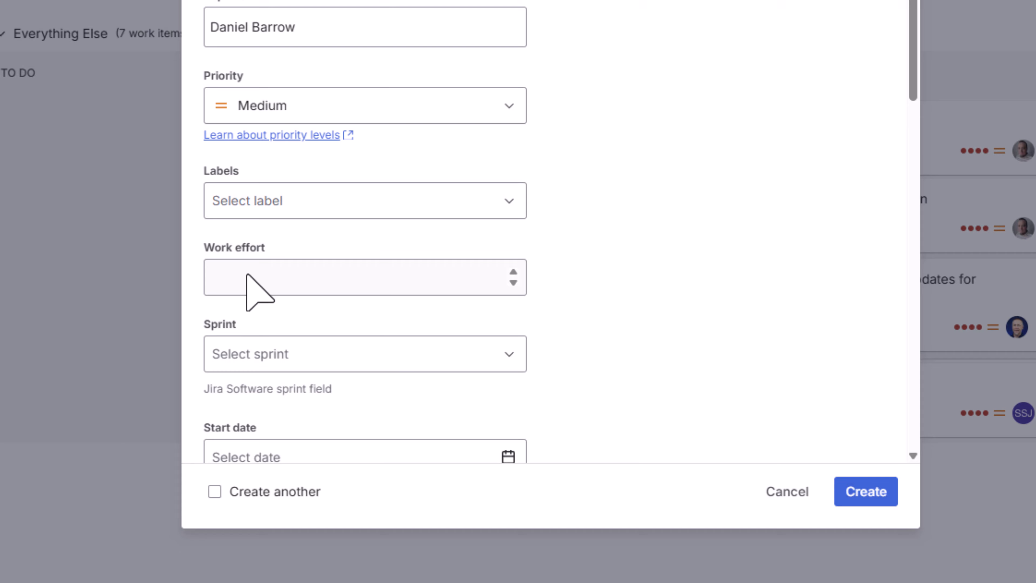
left_click(248, 276)
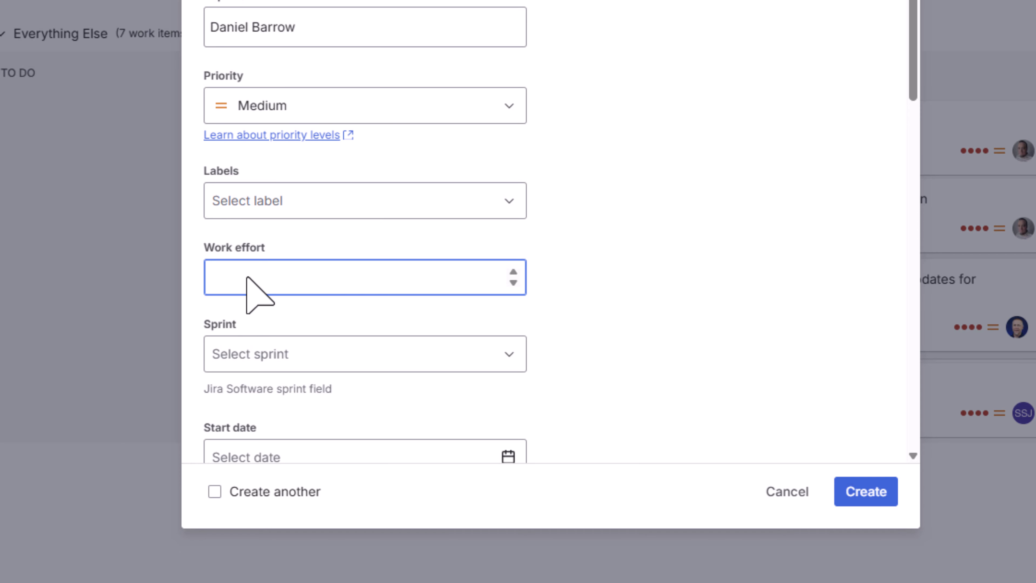
type("8")
left_click(866, 492)
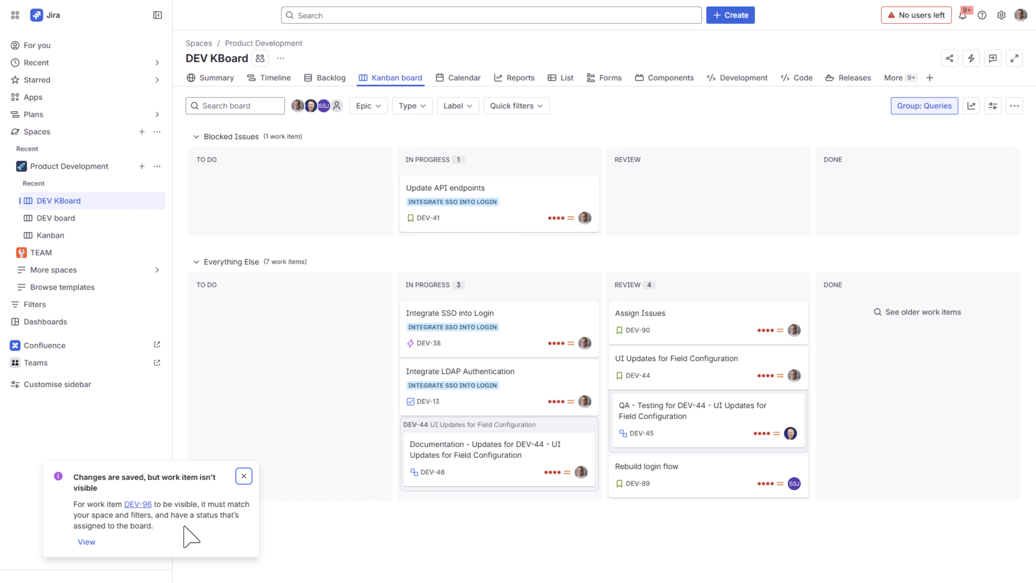
View the new epic with its linked work item, try the Work Begun transition to In Progress, and close the epic
left_click(87, 542)
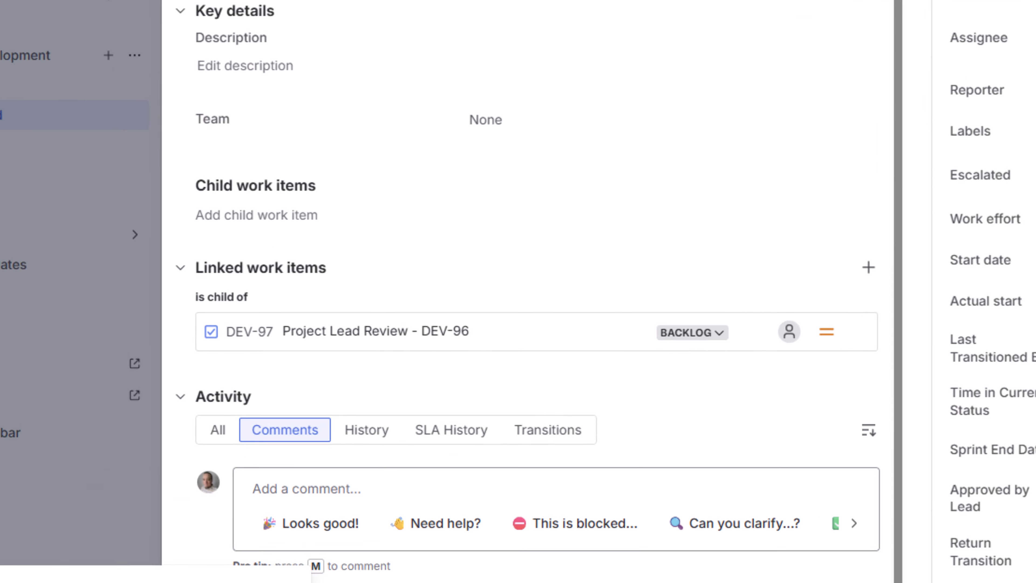
mouse_move(490, 347)
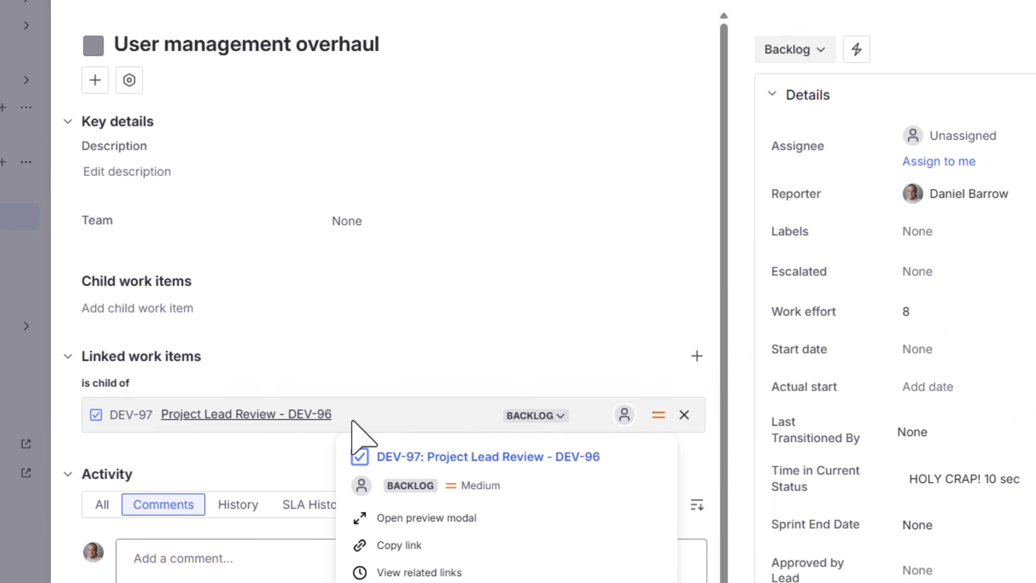
left_click(704, 106)
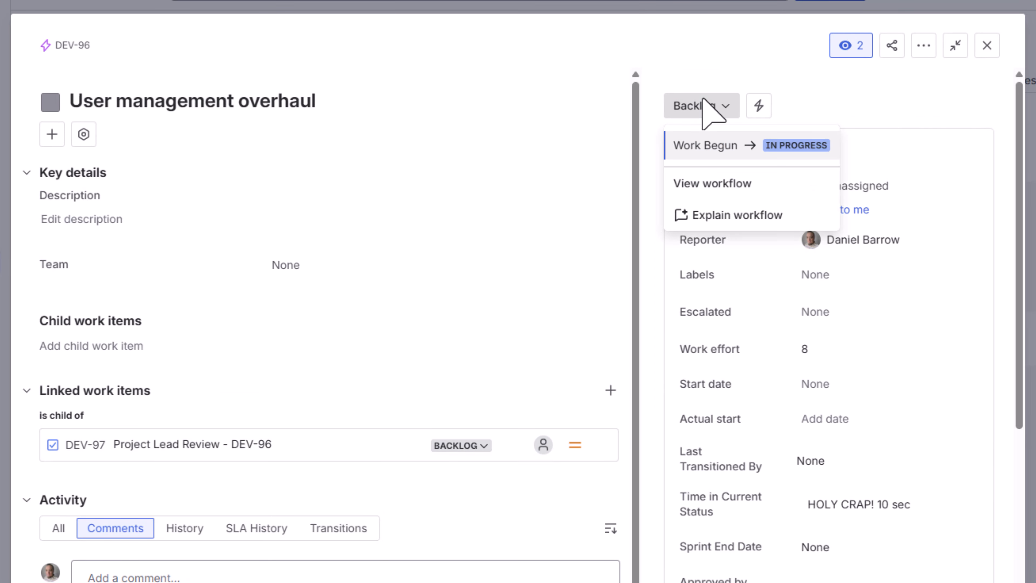
left_click(711, 144)
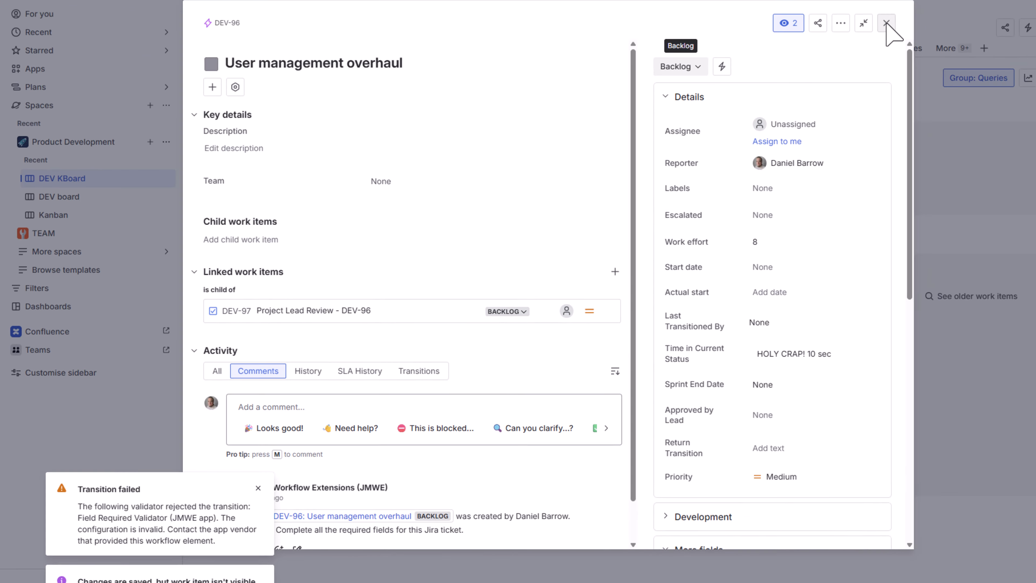
left_click(888, 26)
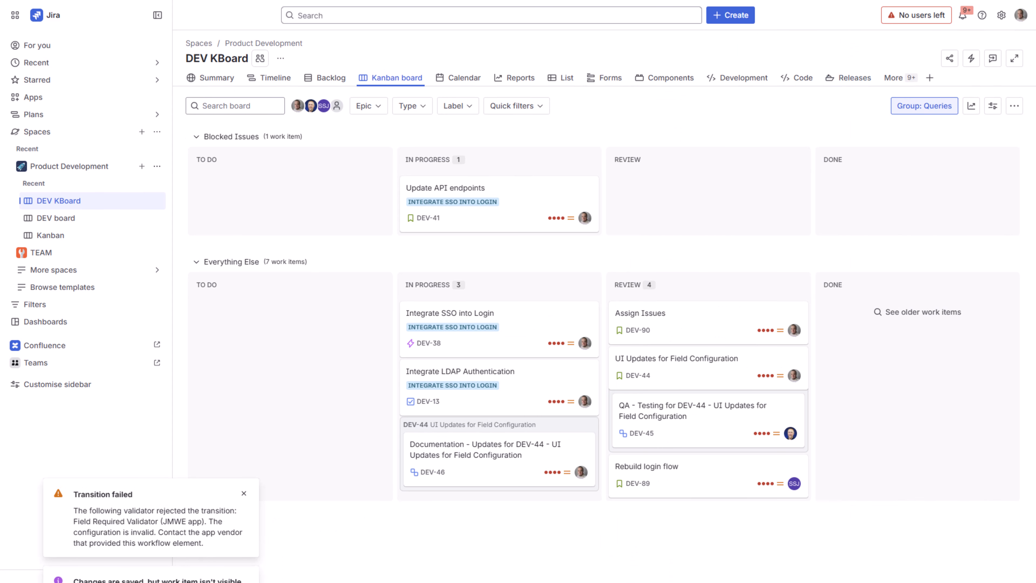